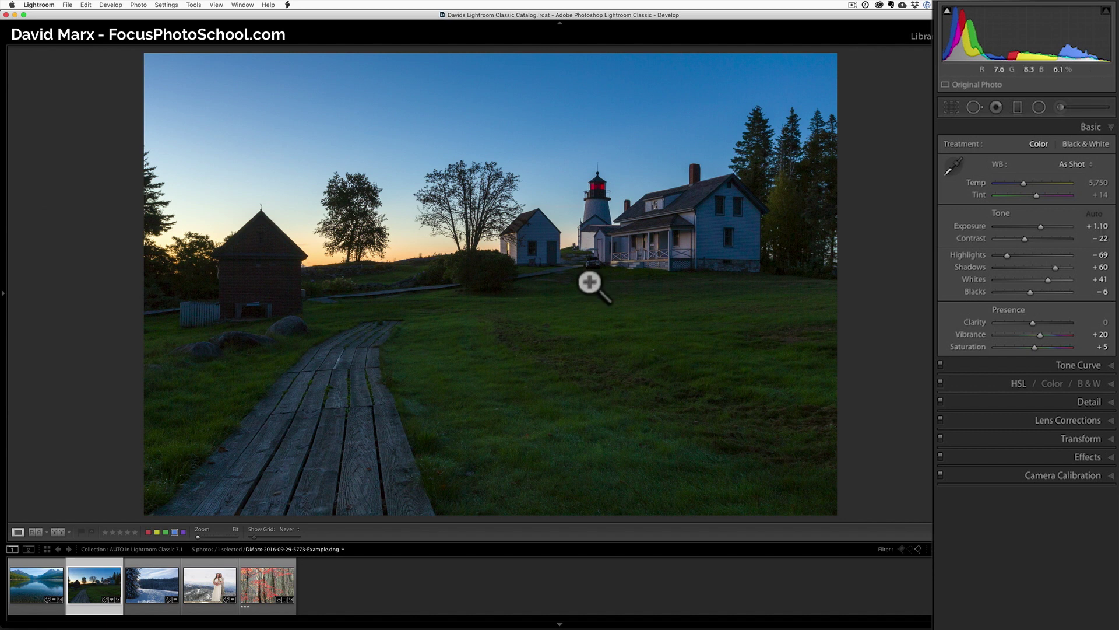
- Inspect the lighthouse keeper's house at 1:1 and compare the edited photo with its unedited version
click(589, 282)
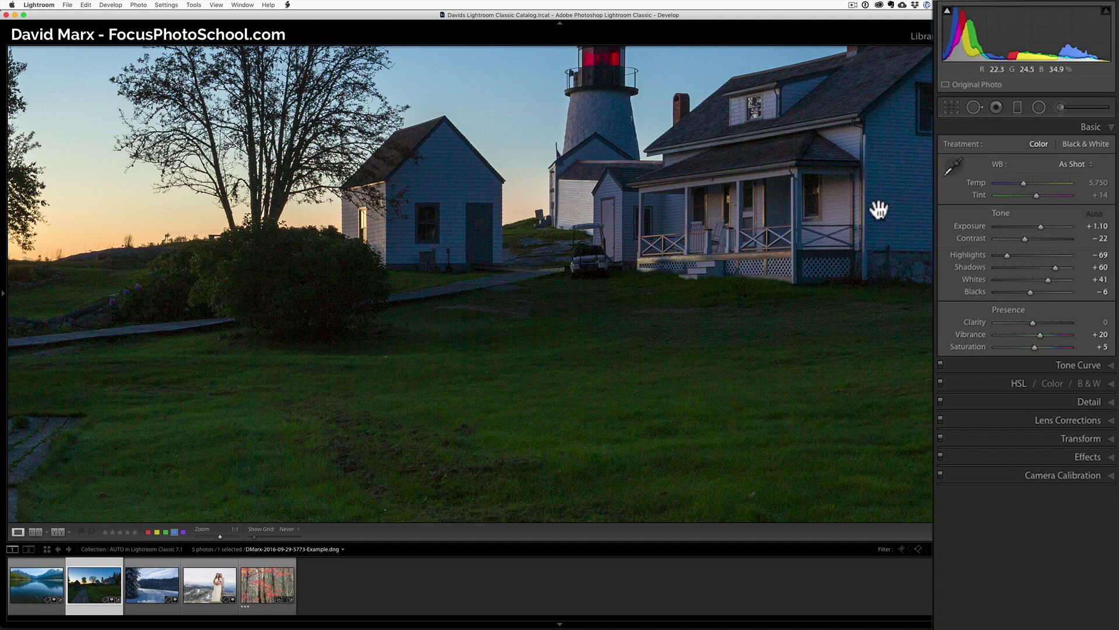
drag(878, 210, 603, 233)
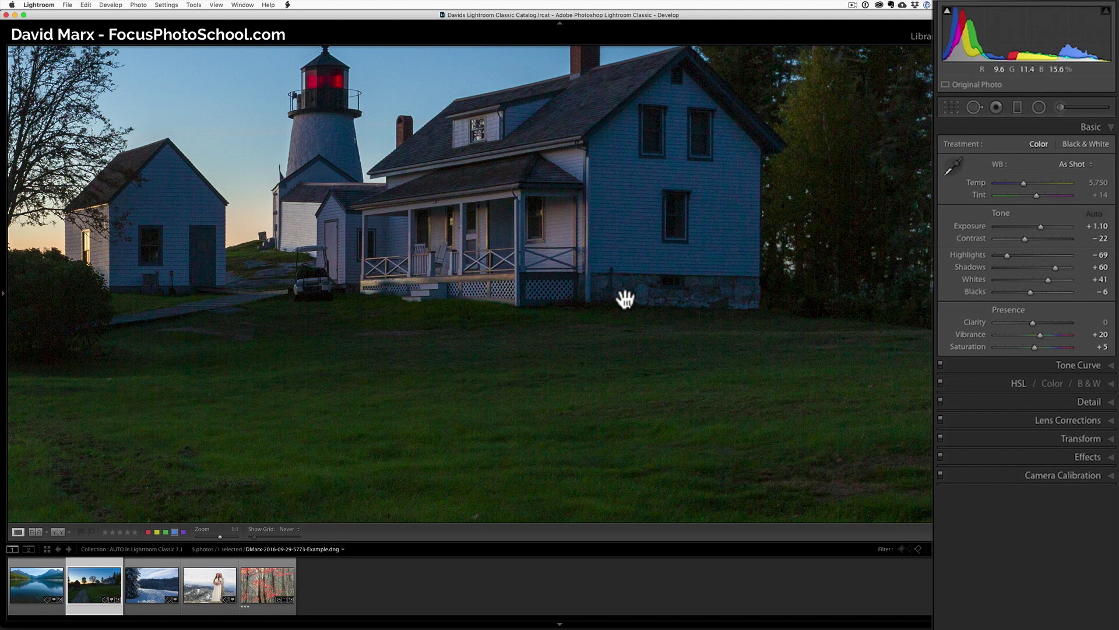
key(backslash)
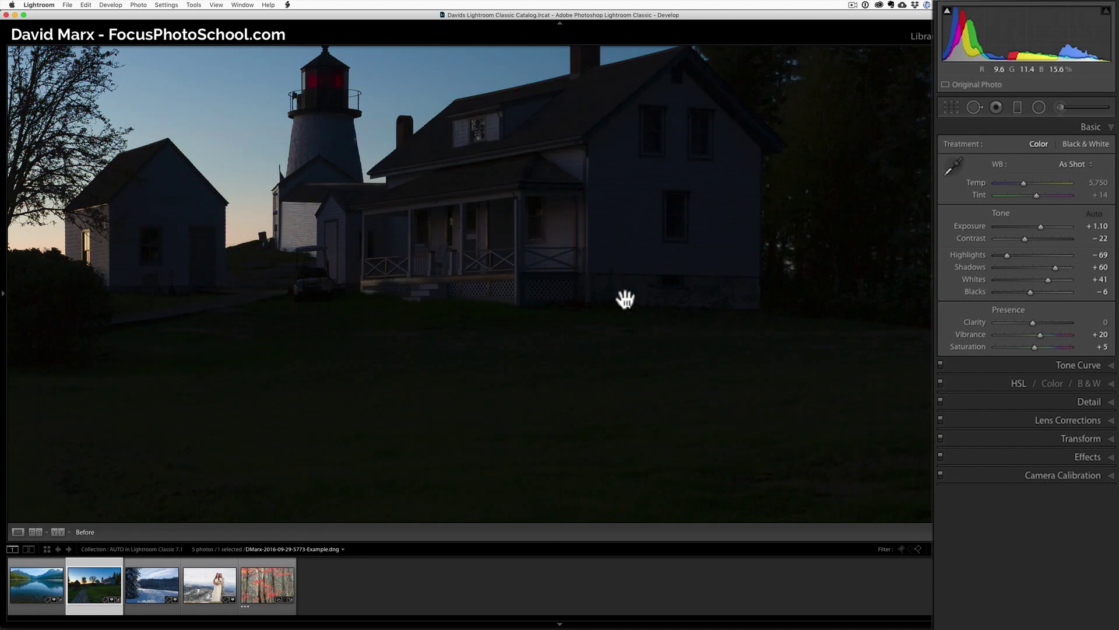
key(backslash)
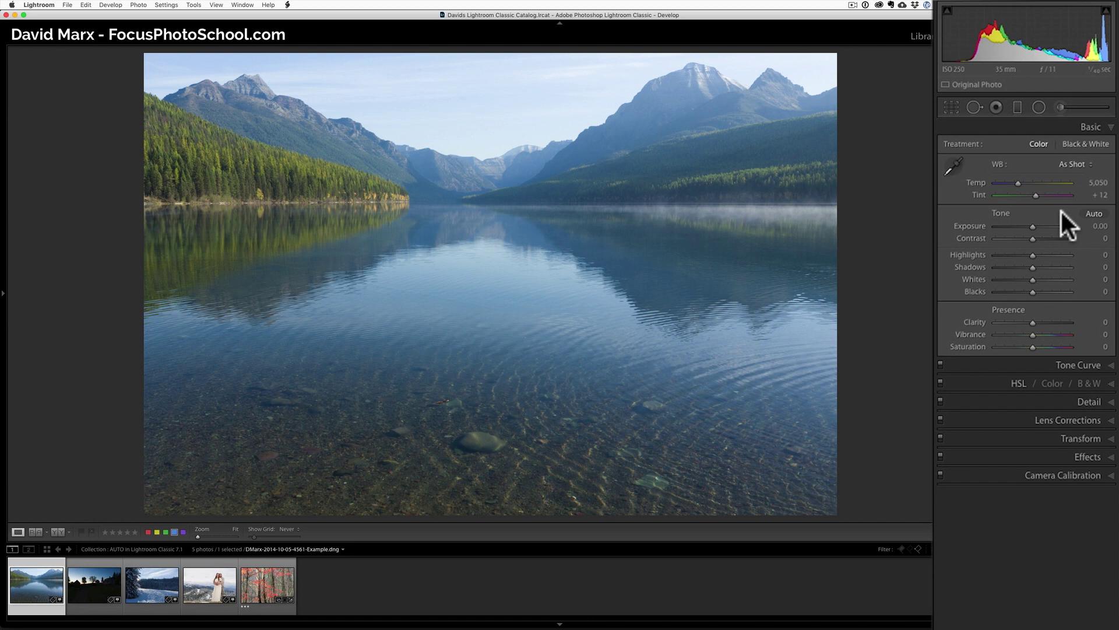
- Apply Auto tone to the mountain lake photo and compare the result with the unedited version
click(1095, 214)
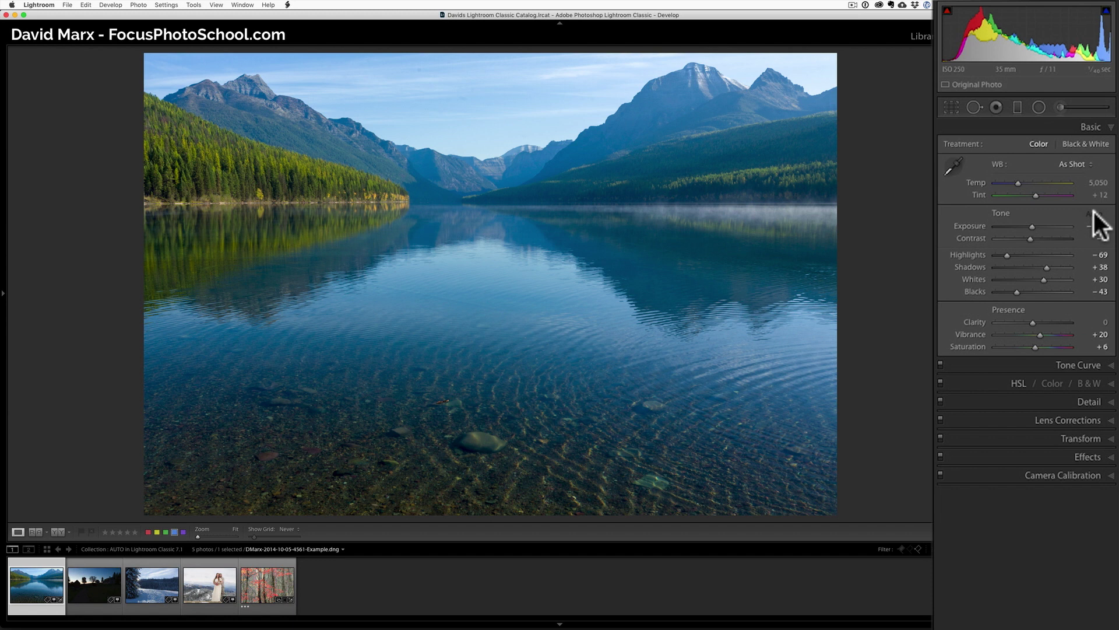
key(backslash)
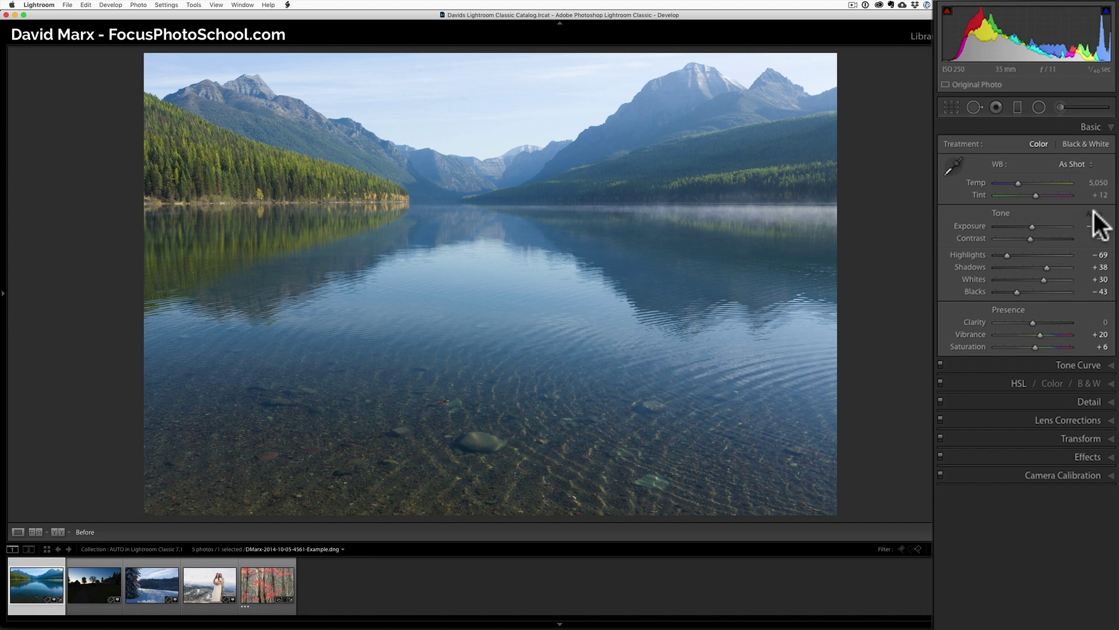
key(backslash)
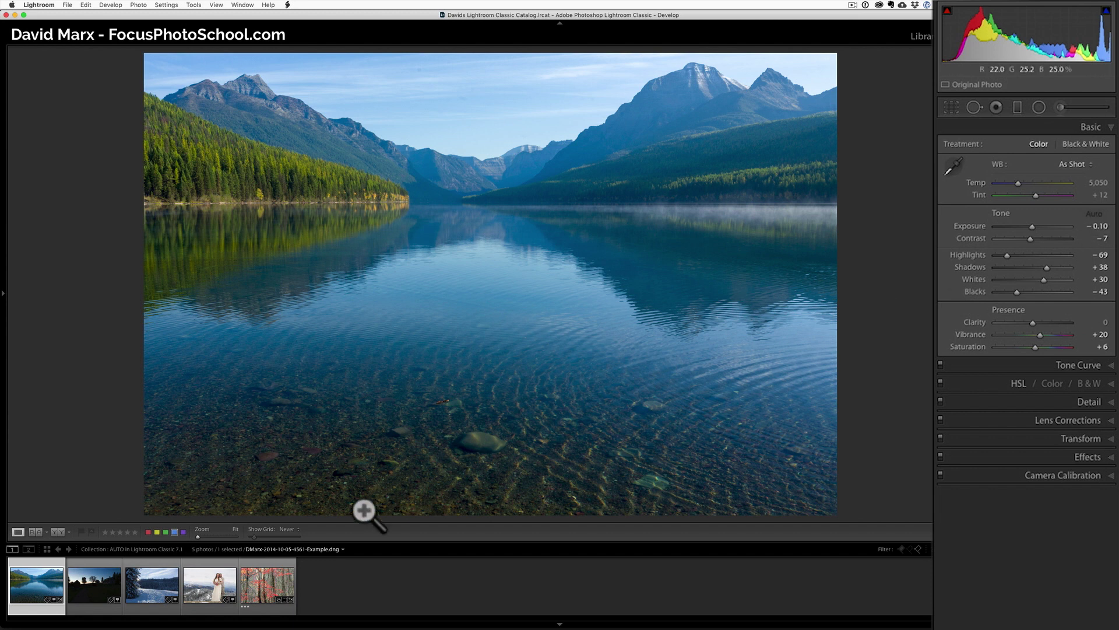
- Apply Auto tone to the lighthouse photo and compare the house at 1:1 with the unedited version
key(Right)
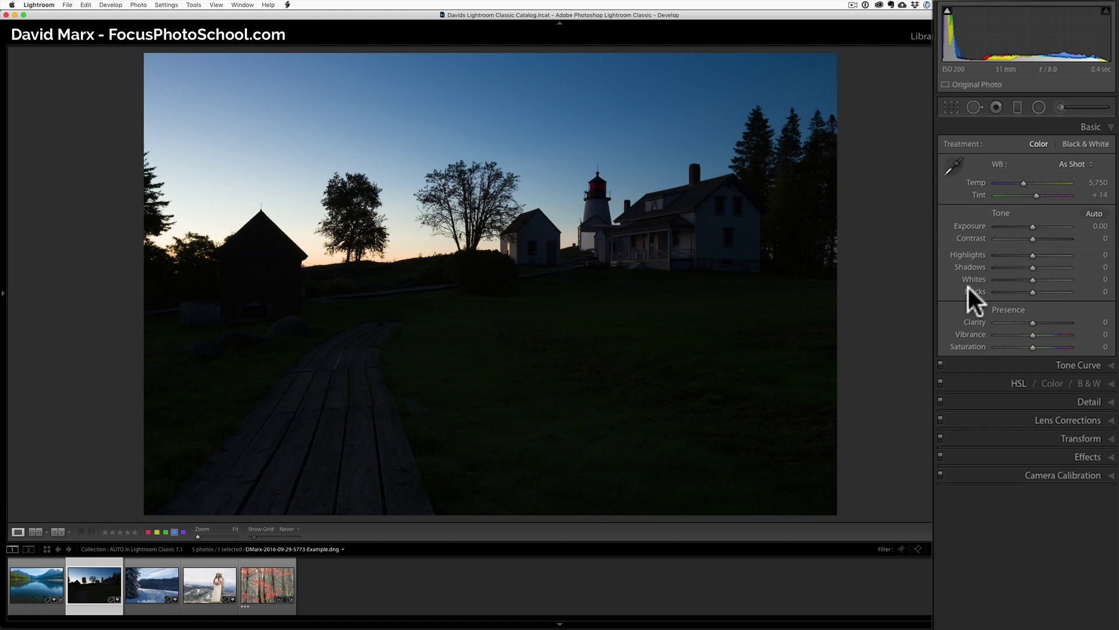
click(1099, 214)
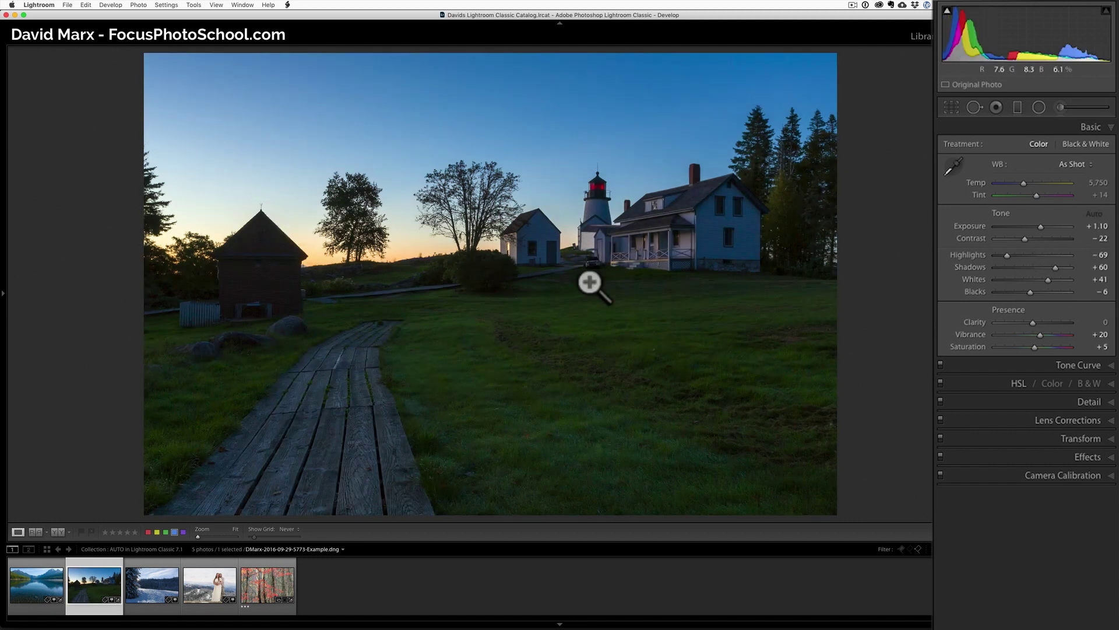
click(589, 282)
drag(880, 208, 602, 232)
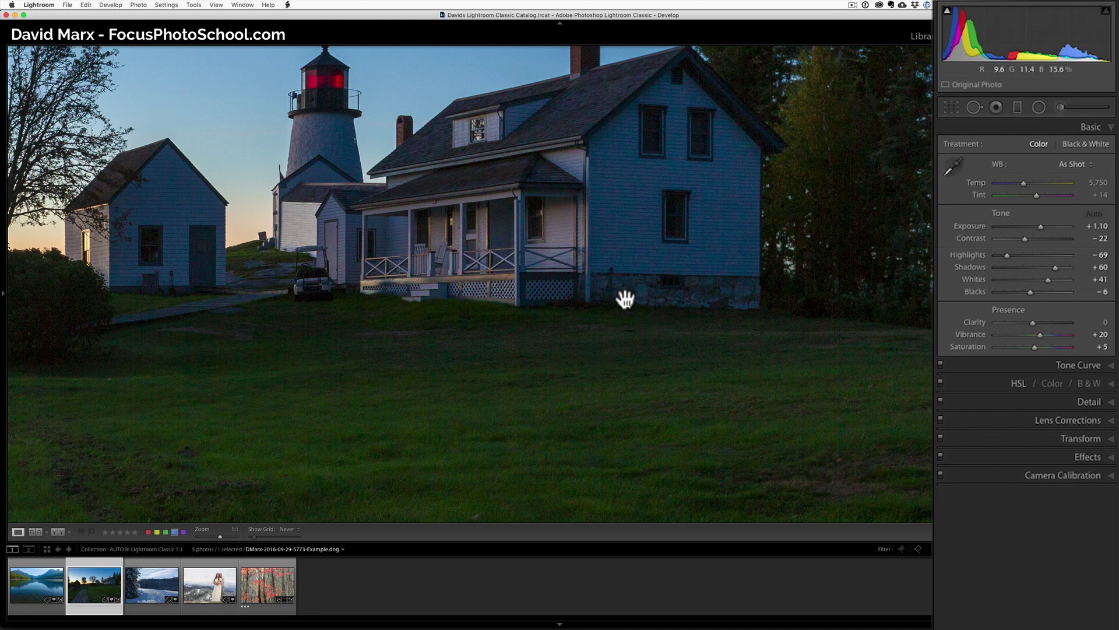
key(backslash)
key(backslash)
- Set the lighthouse photo's luminance noise reduction to 20 and its color noise smoothness to 90
click(1087, 401)
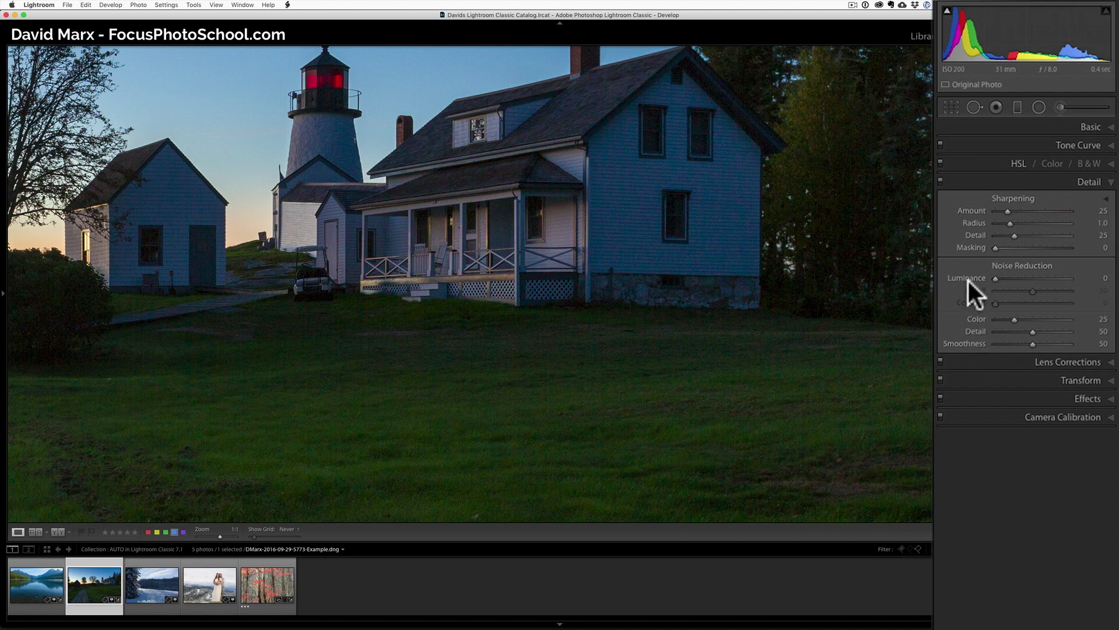
drag(996, 278, 1006, 278)
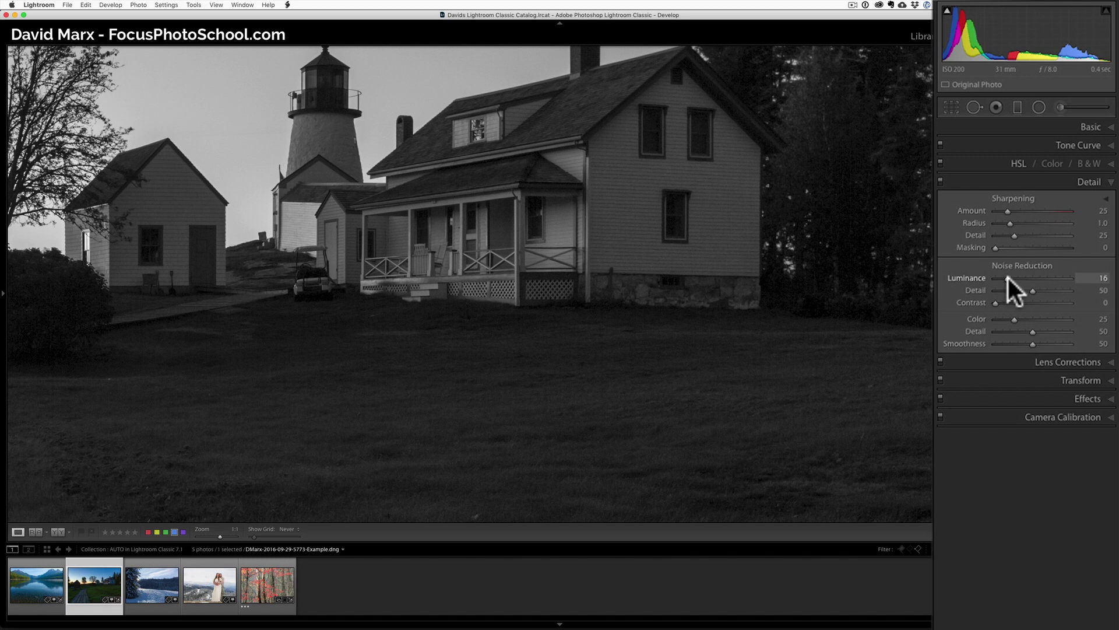
drag(1010, 278, 1012, 278)
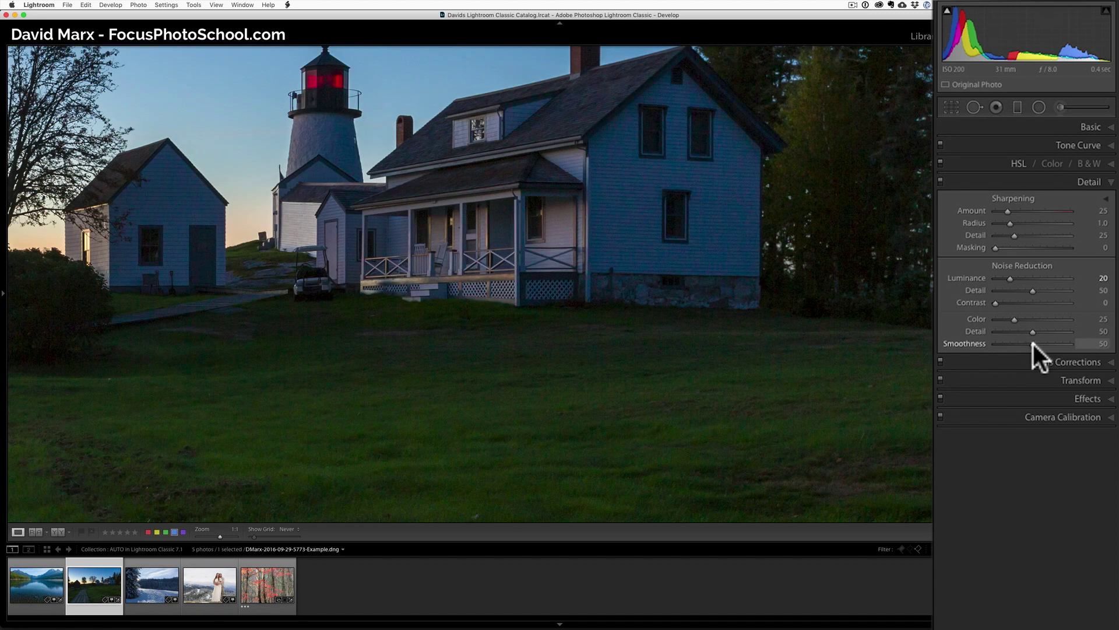
drag(1033, 344, 1062, 347)
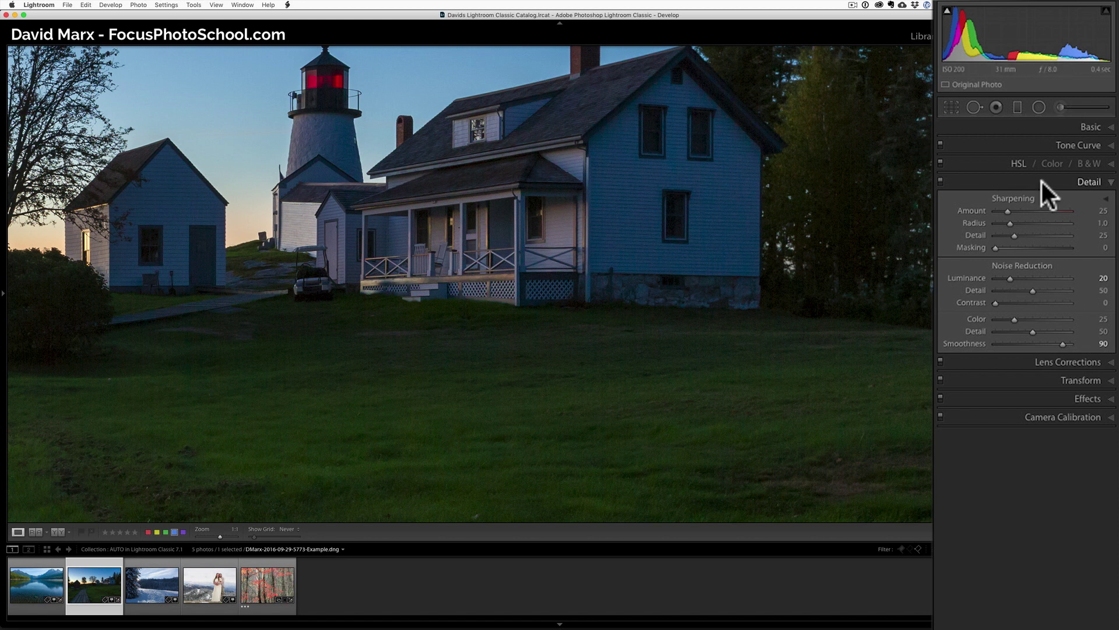
- Review the lighthouse photo's lens profile corrections, then return to the Basic adjustments and view the whole image
click(1082, 364)
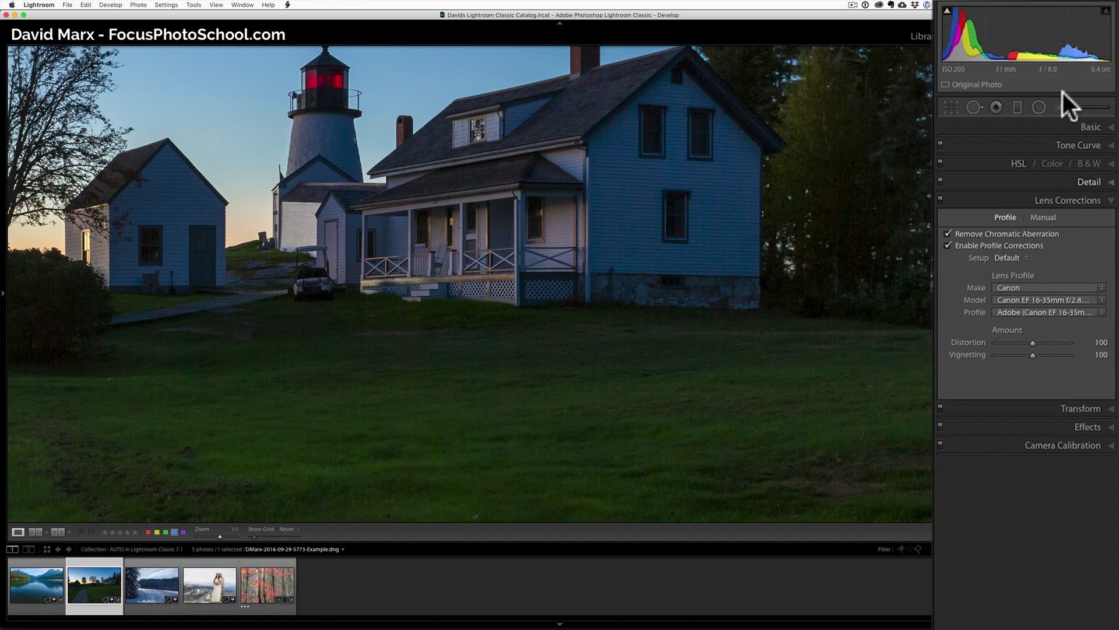
click(1090, 127)
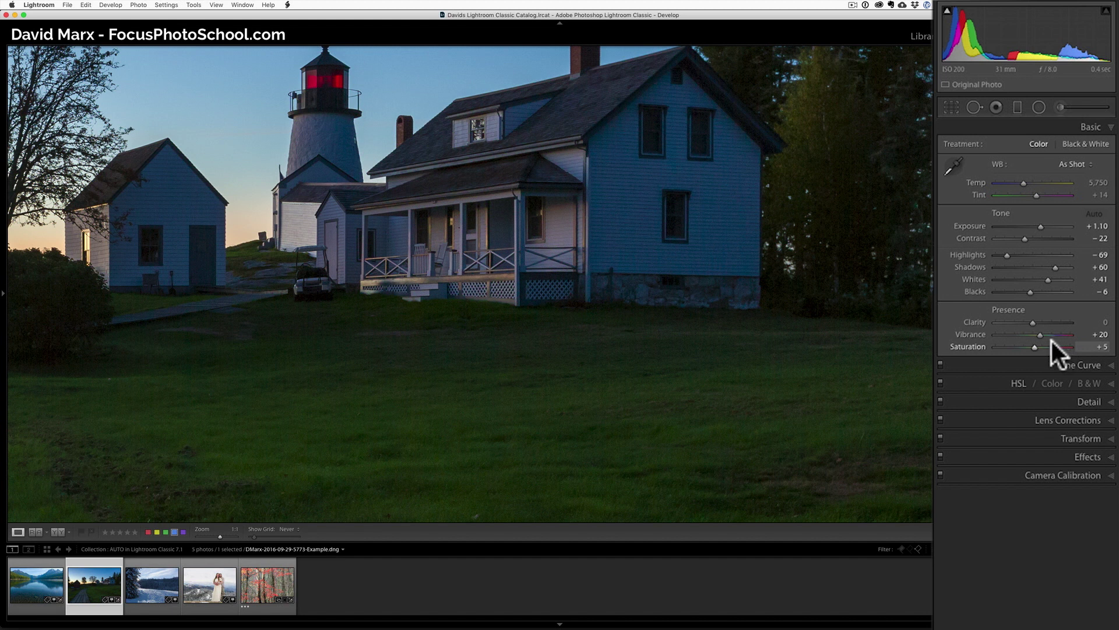
click(634, 260)
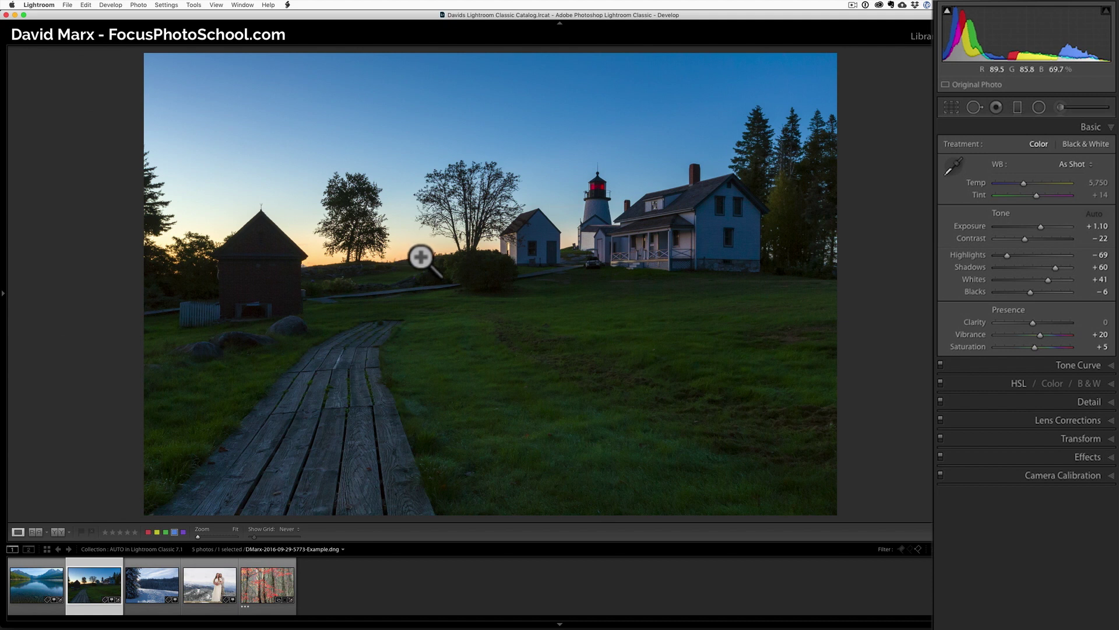
- Lower the green saturation to -27 while inspecting the lawn in the lighthouse photo at 1:1
click(593, 325)
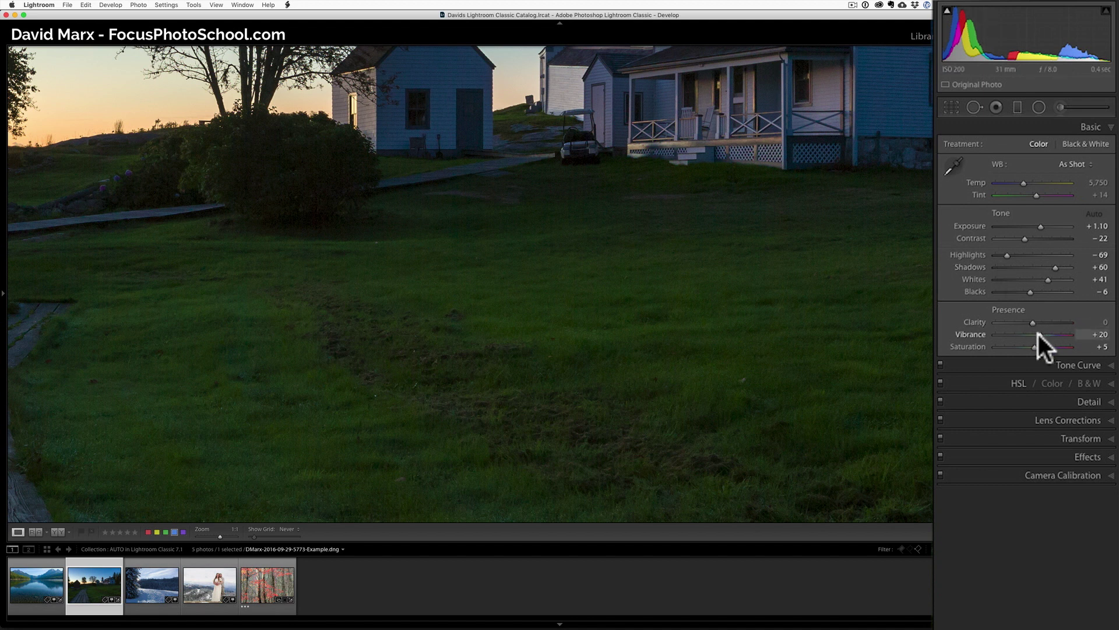
click(1024, 380)
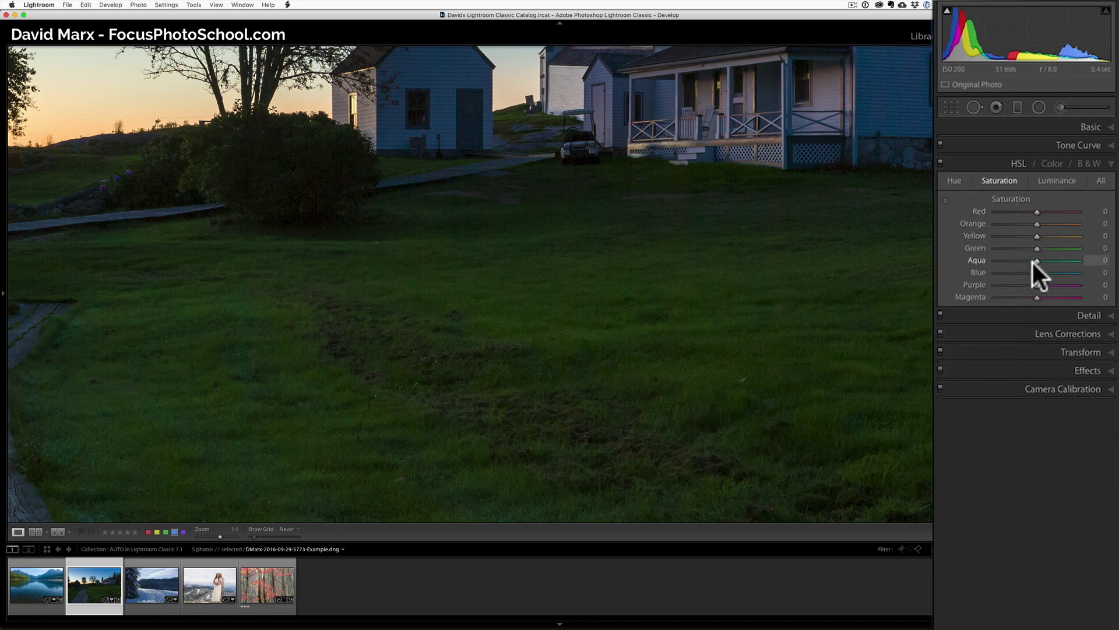
drag(1034, 247, 1026, 247)
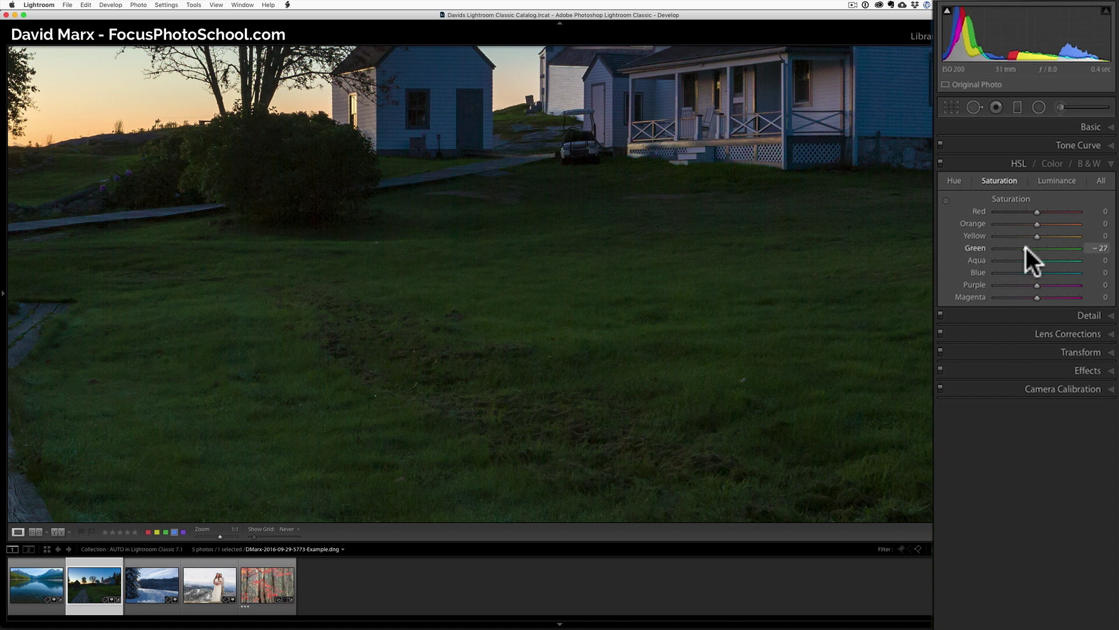
- Compare the whole lighthouse photo before and after side by side, then return to the single view and Basic adjustments
click(767, 257)
key(y)
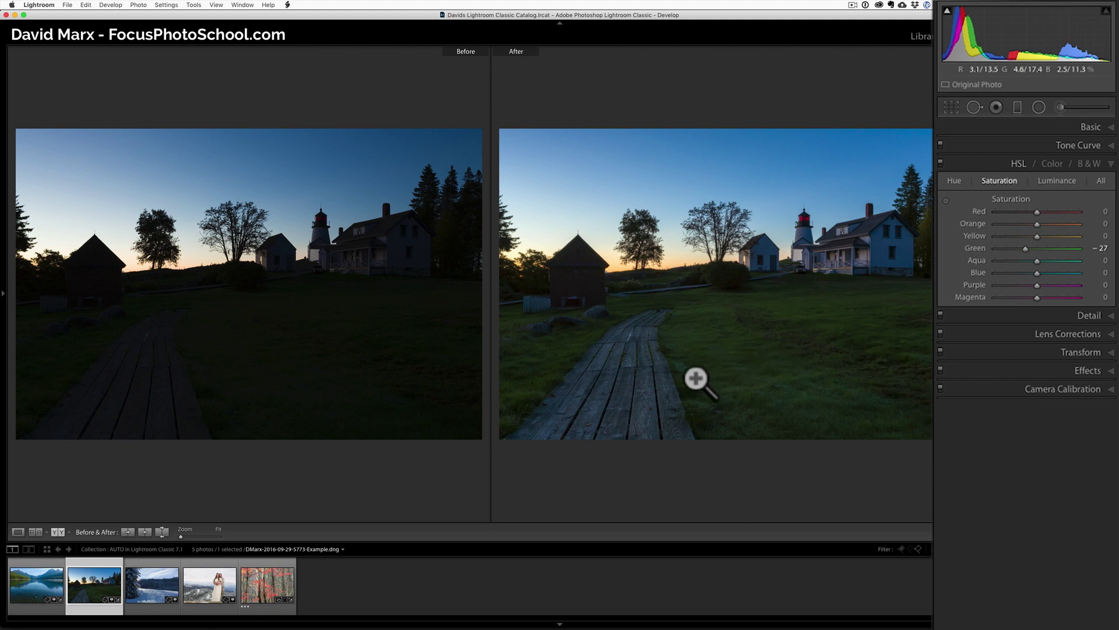
key(y)
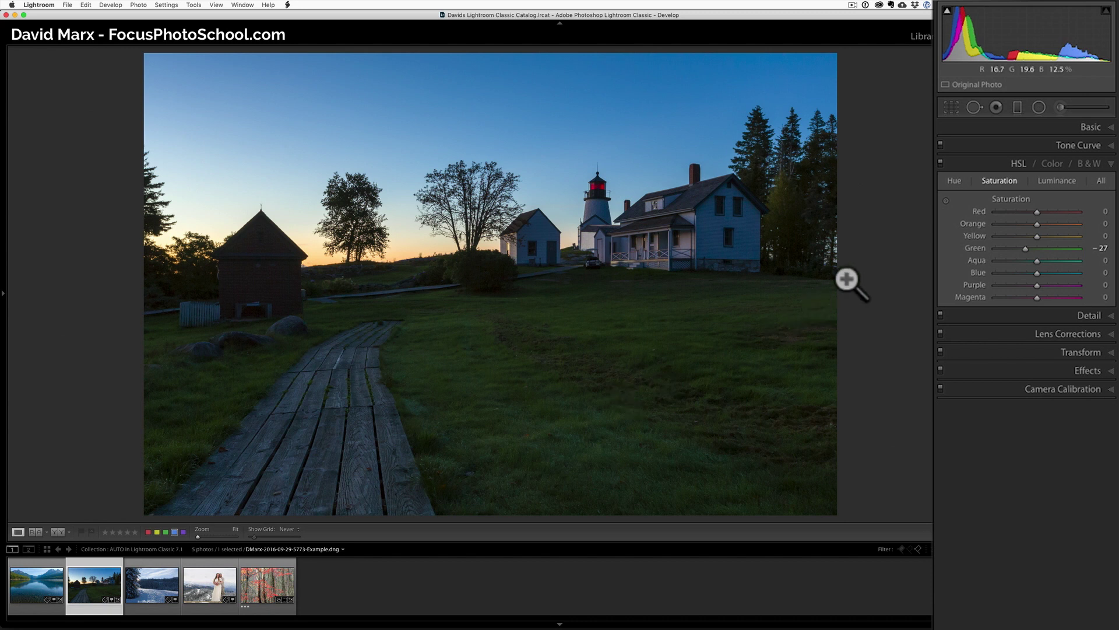
click(1095, 127)
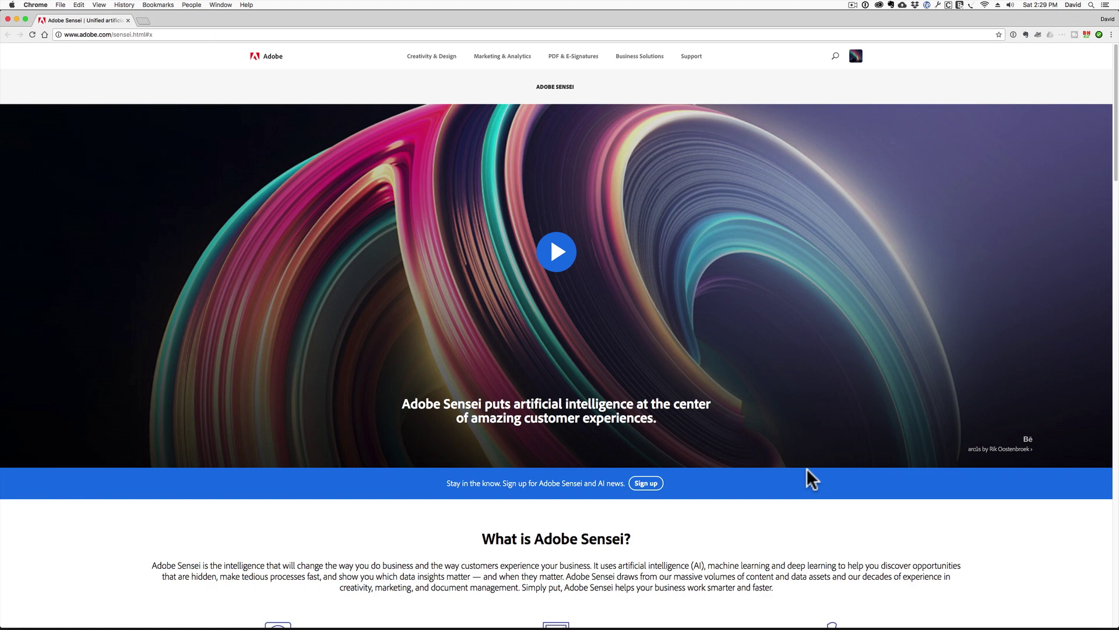
- Read the Adobe Sensei web page from its introduction down to the Creative Cloud features, then put the Chrome window away
scroll(806, 469, down, 4)
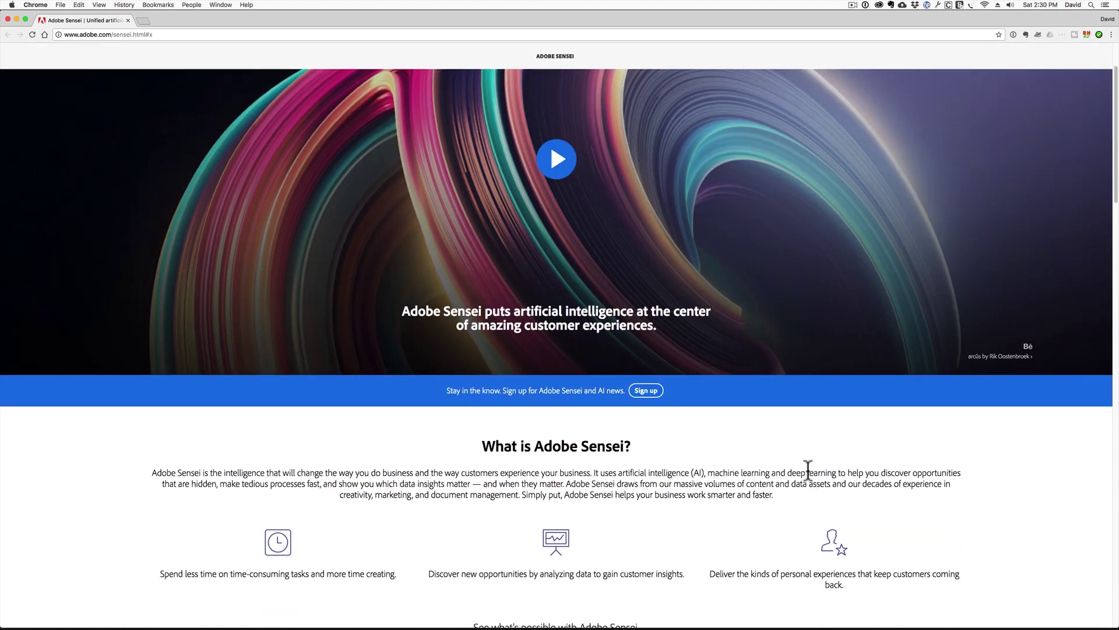
scroll(808, 470, down, 3)
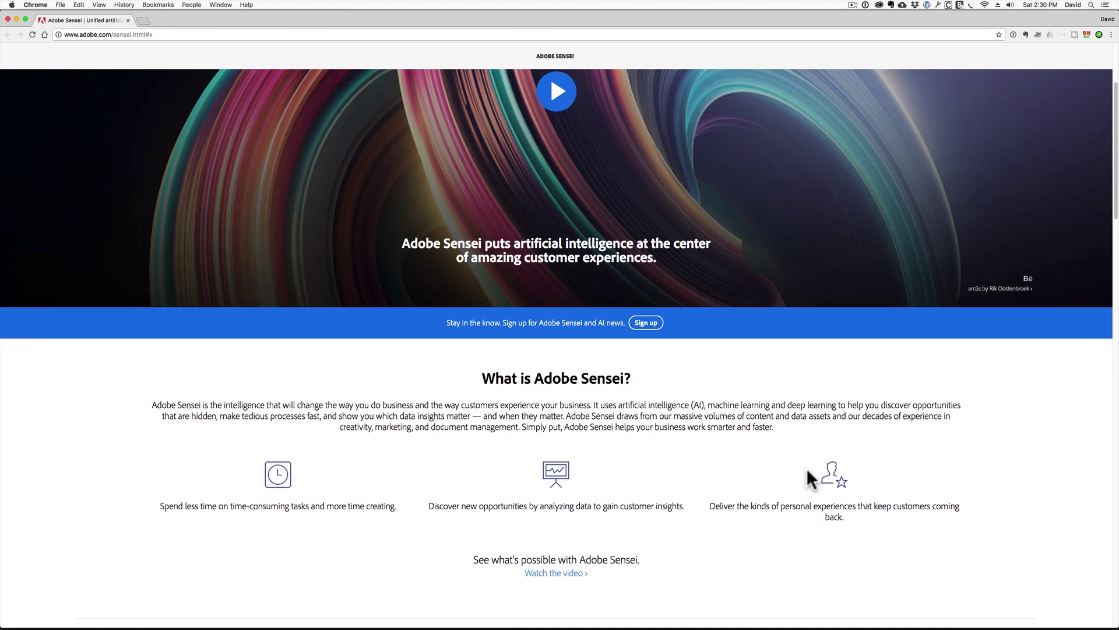
scroll(808, 479, down, 2)
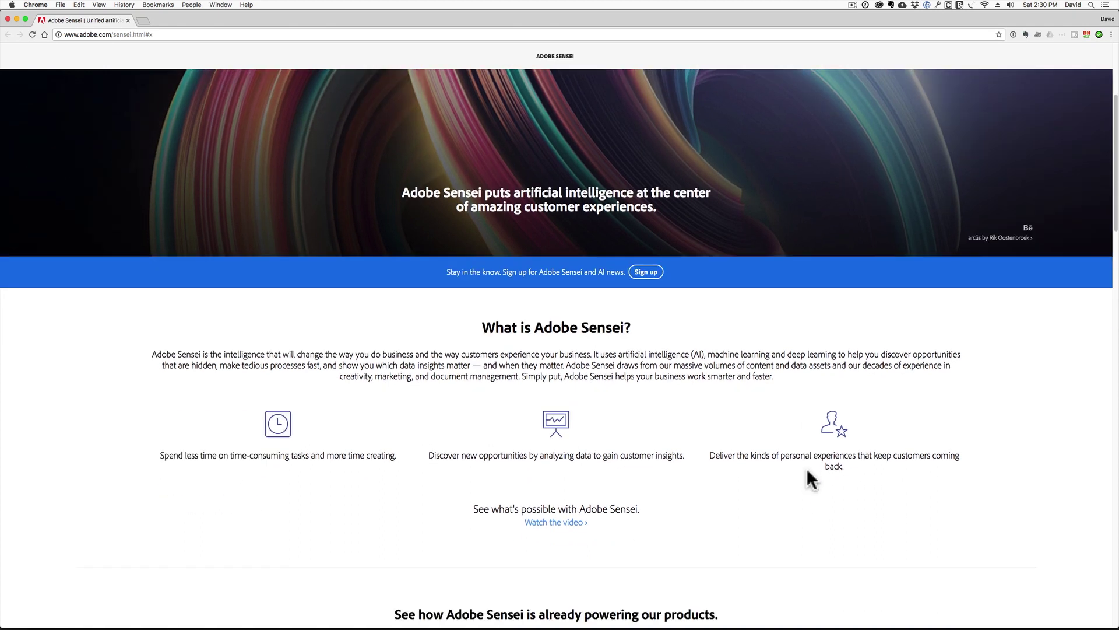
scroll(808, 470, down, 2)
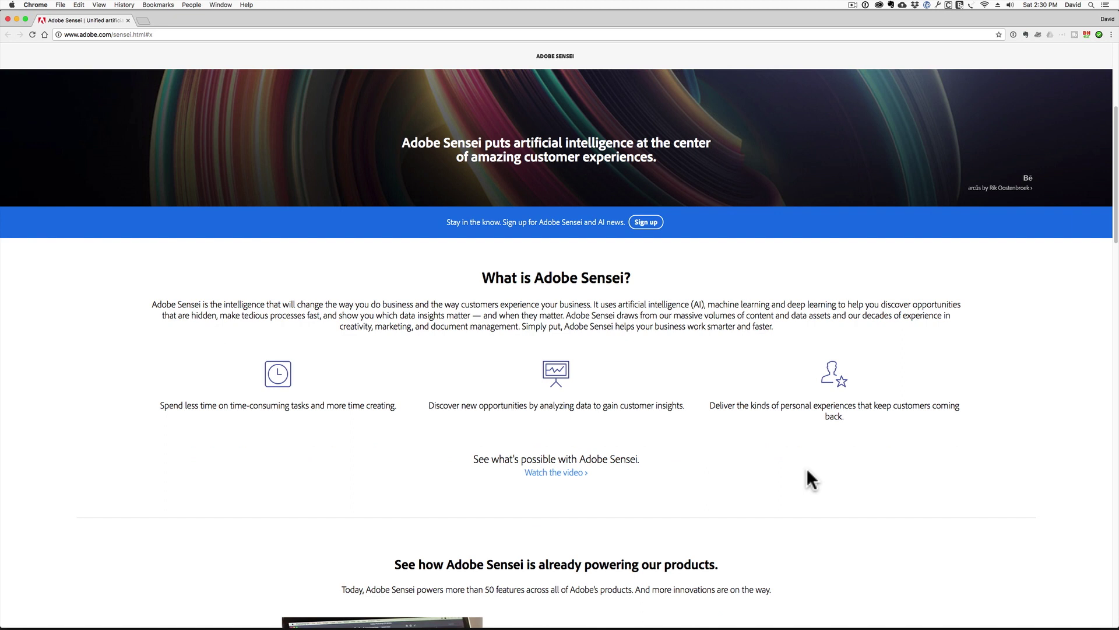
scroll(808, 470, down, 6)
scroll(807, 470, down, 5)
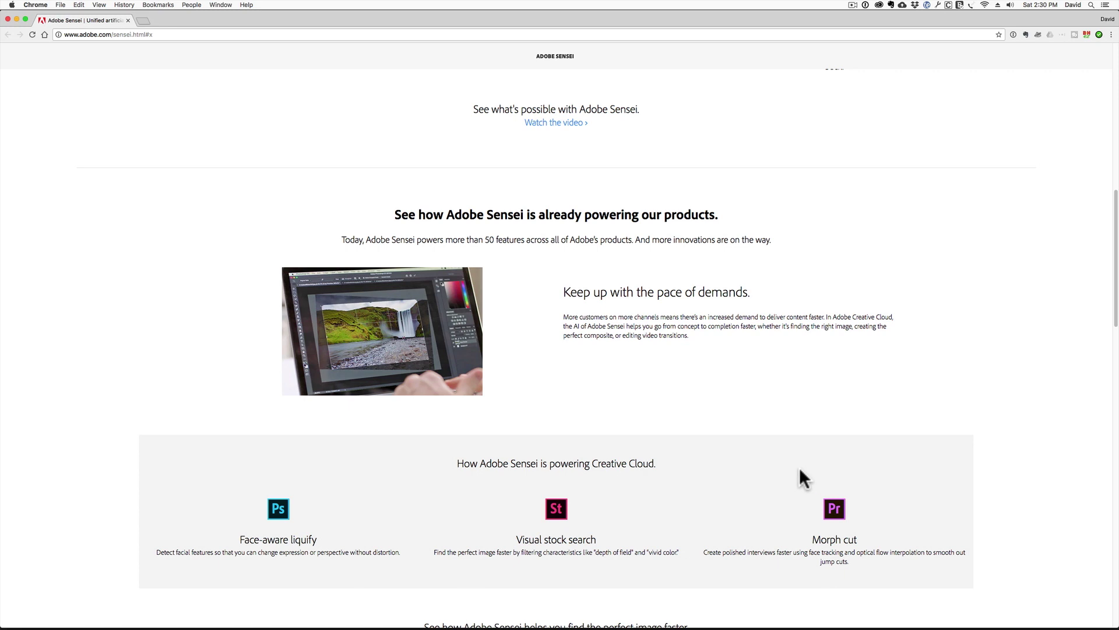
scroll(799, 467, down, 3)
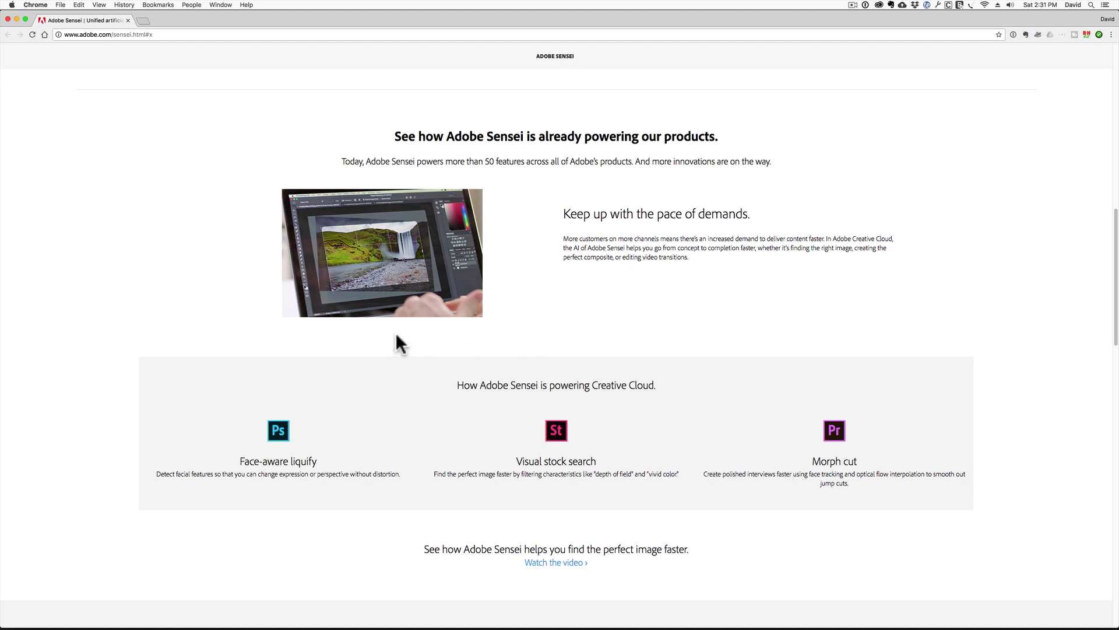
click(17, 20)
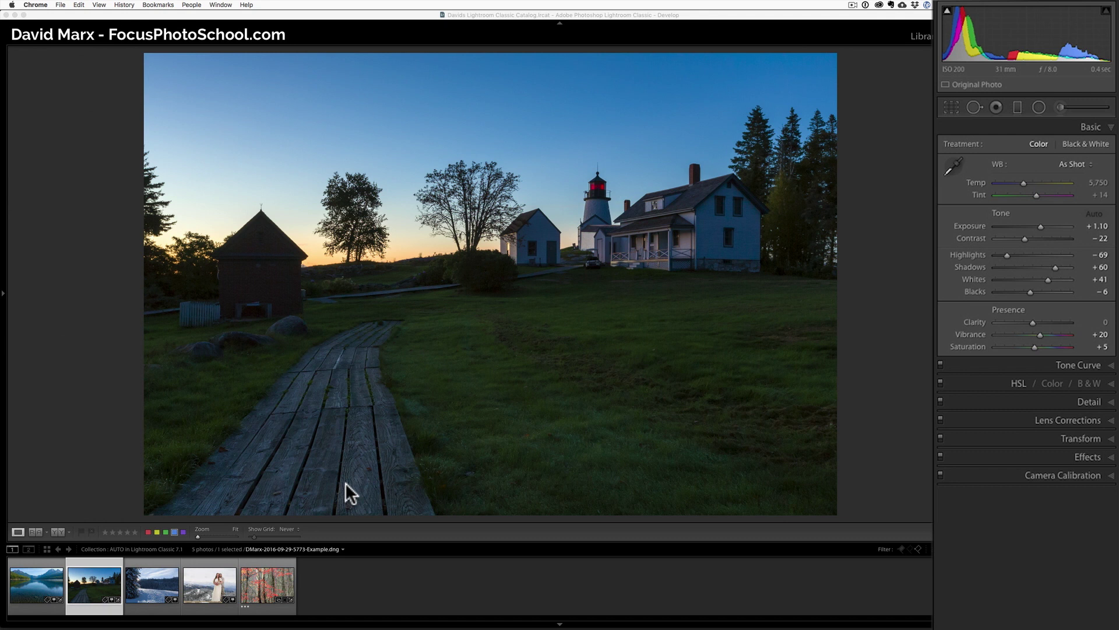
click(162, 588)
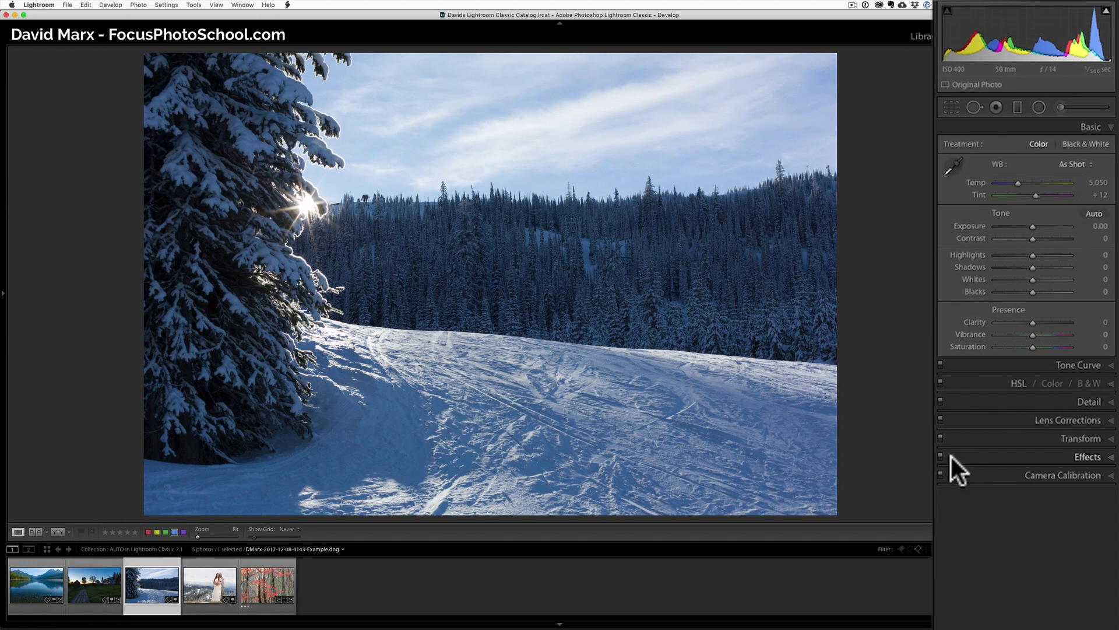
key(super+u)
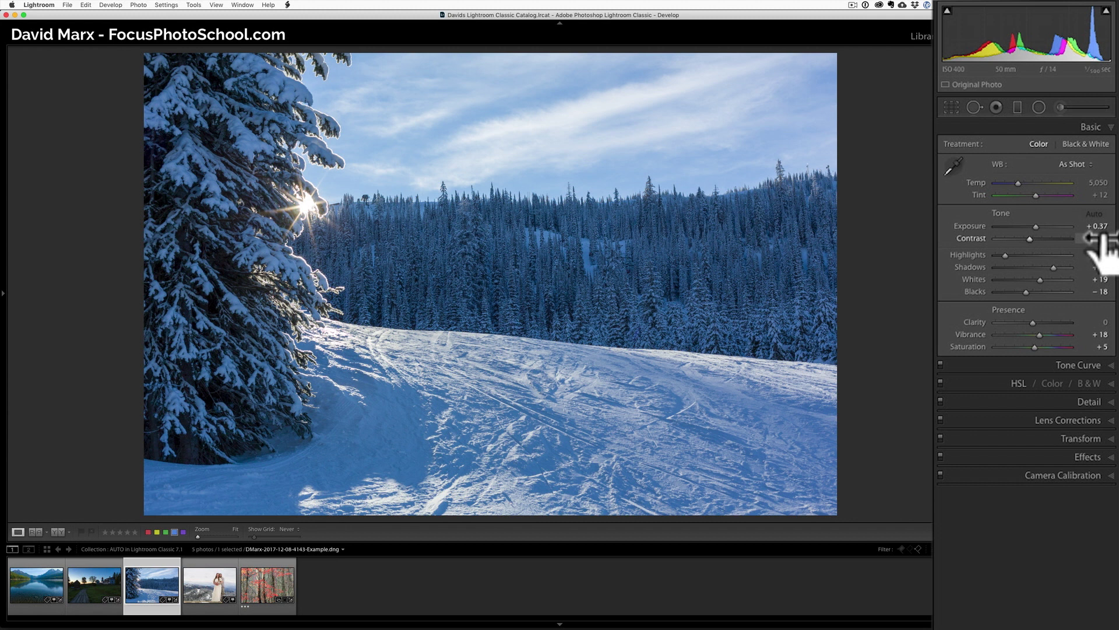
- Crop the snowy forest photo tightly to the tree, sunburst and sky, keeping the original aspect ratio
key(r)
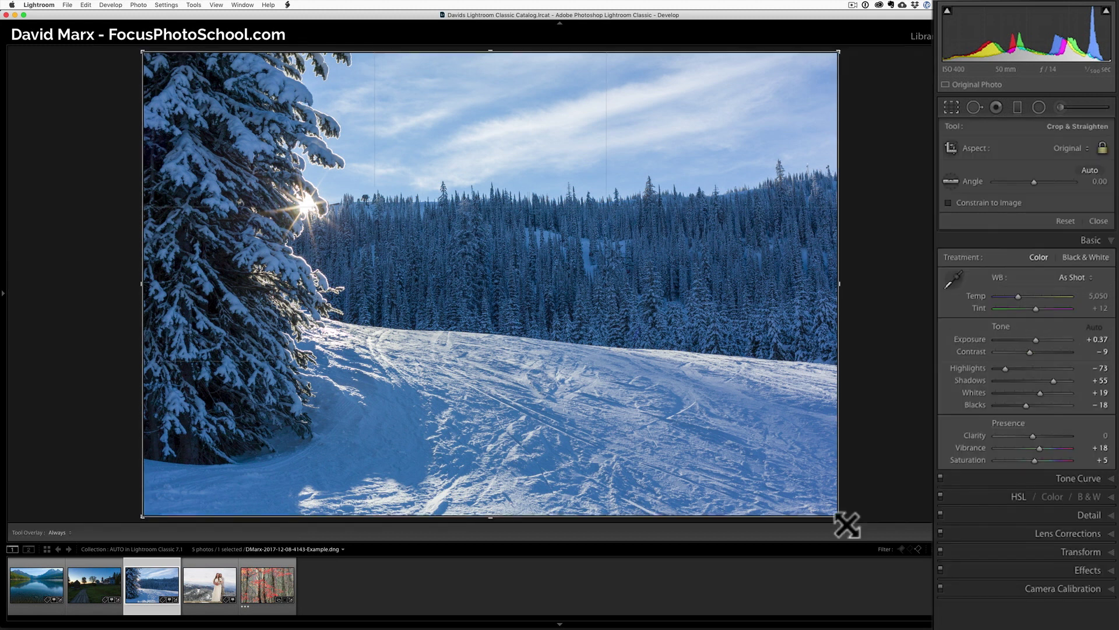
drag(847, 525, 767, 430)
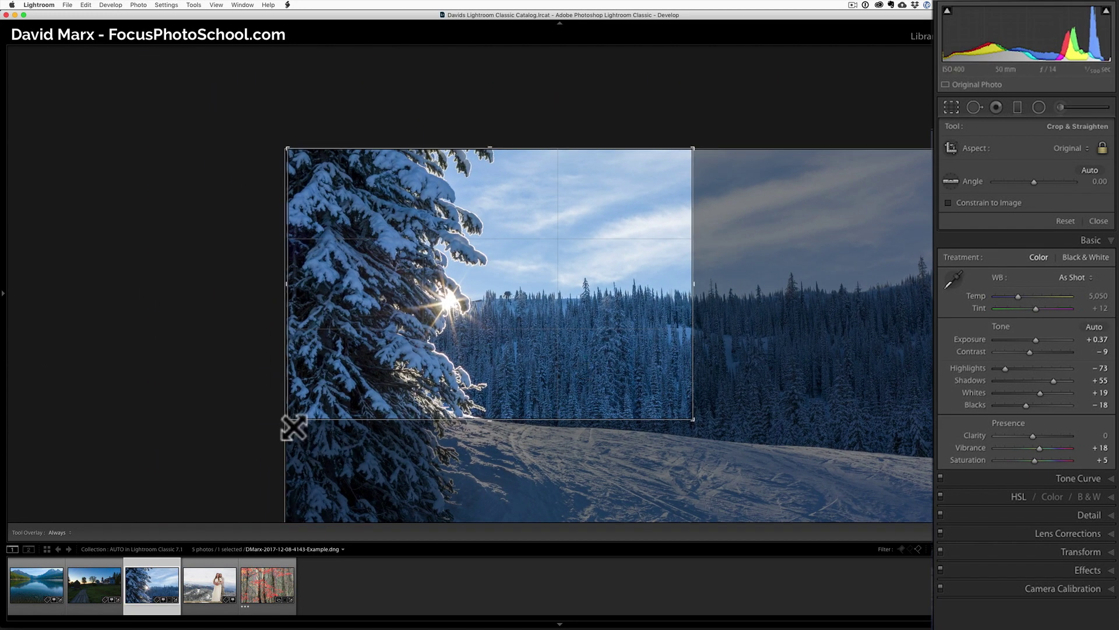
drag(291, 426, 296, 425)
key(Return)
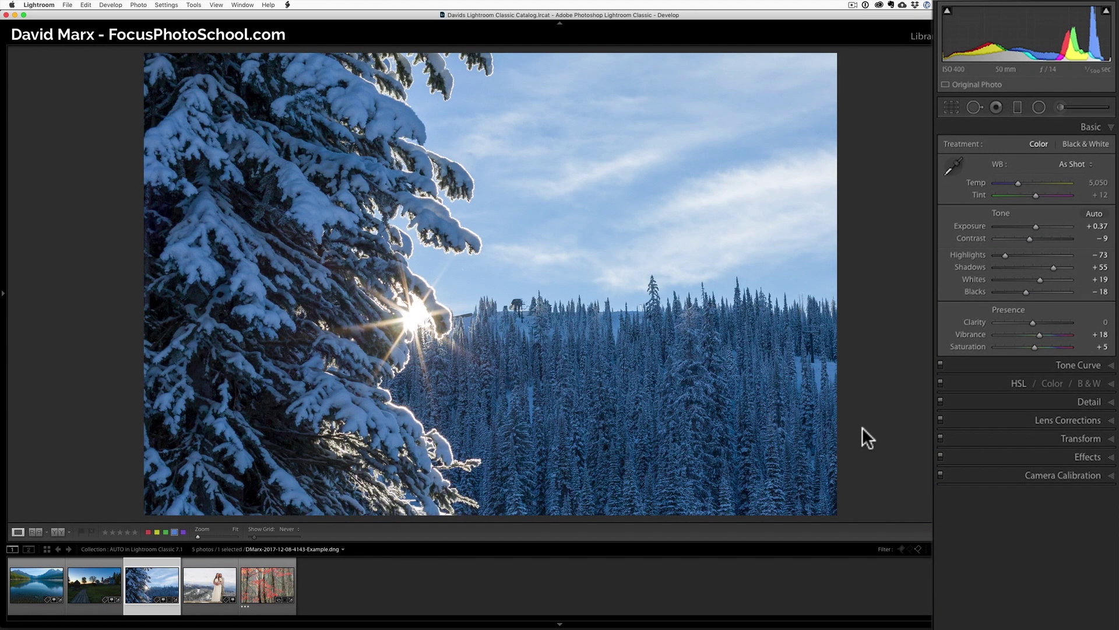
- Recalculate Auto tone for the cropped snowy forest photo, then reset all its adjustments and its crop
click(1095, 214)
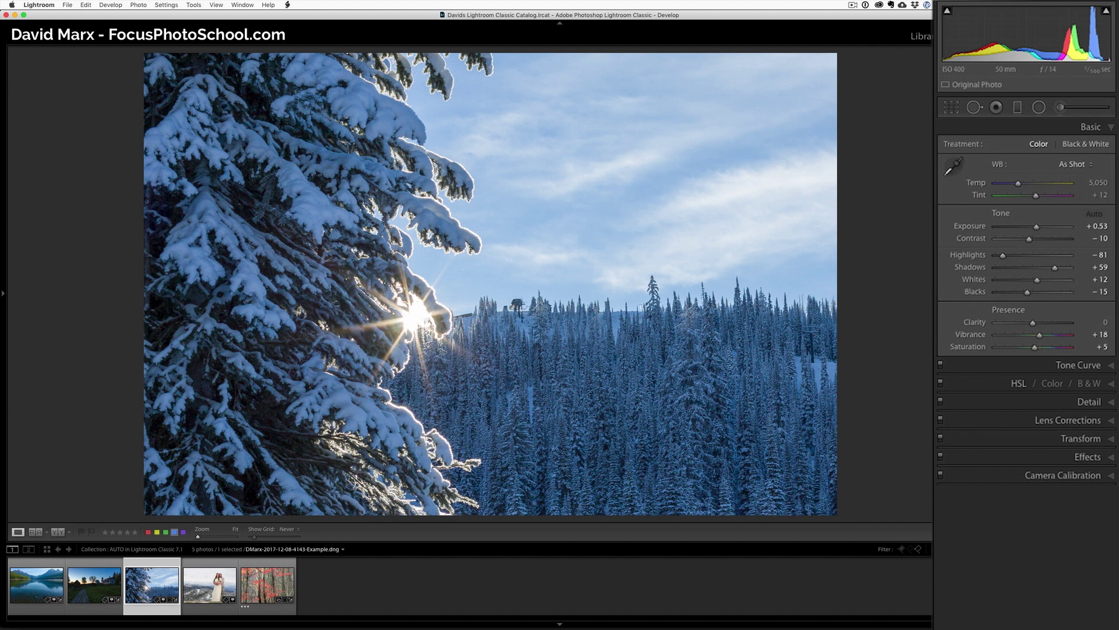
key(super+shift+r)
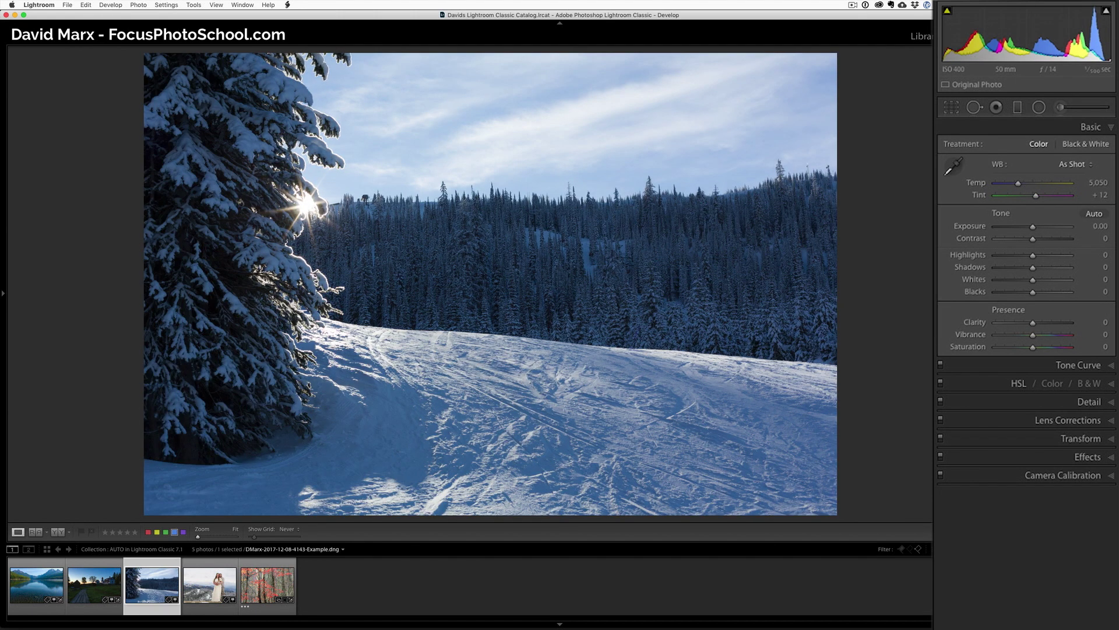
- Set the snowy forest photo's white balance to Shade with Tint +20, then apply Auto tone
click(1076, 164)
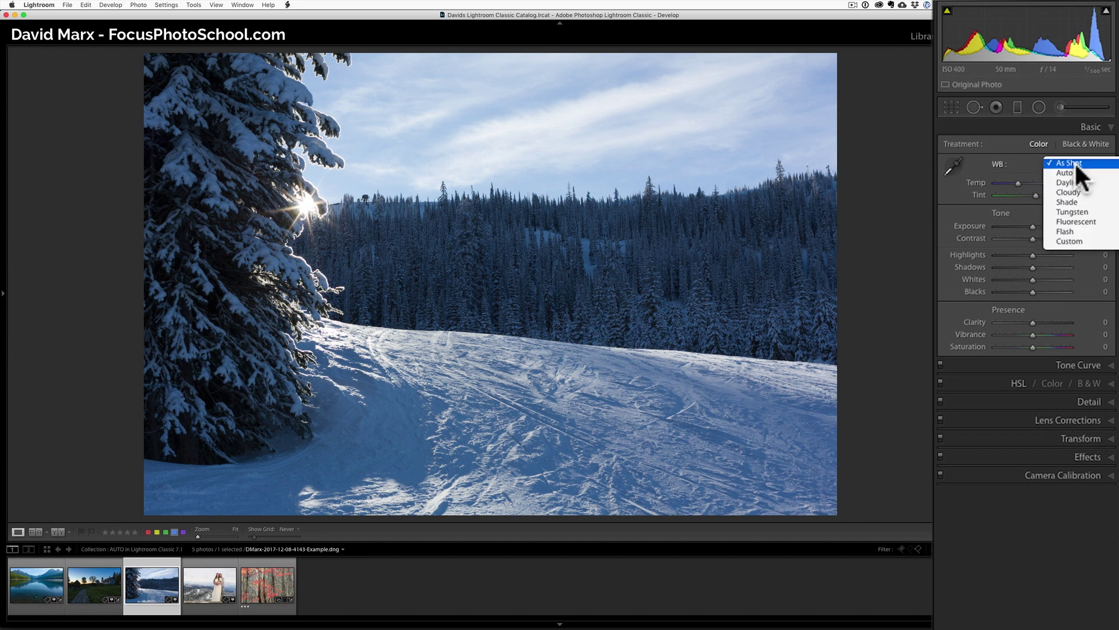
click(1079, 196)
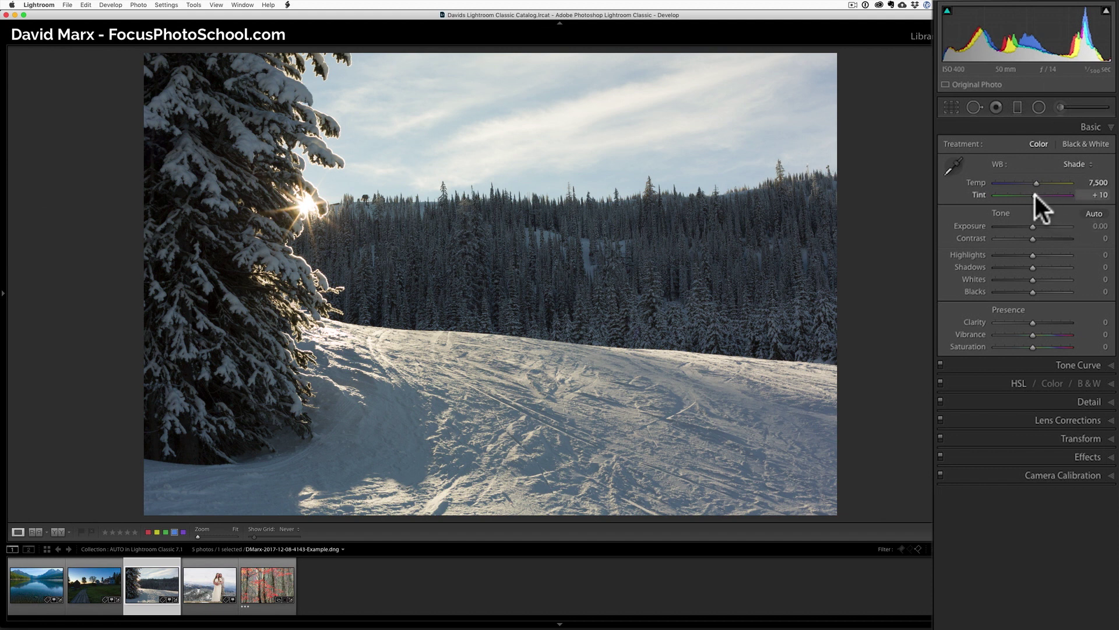
drag(1035, 195, 1036, 198)
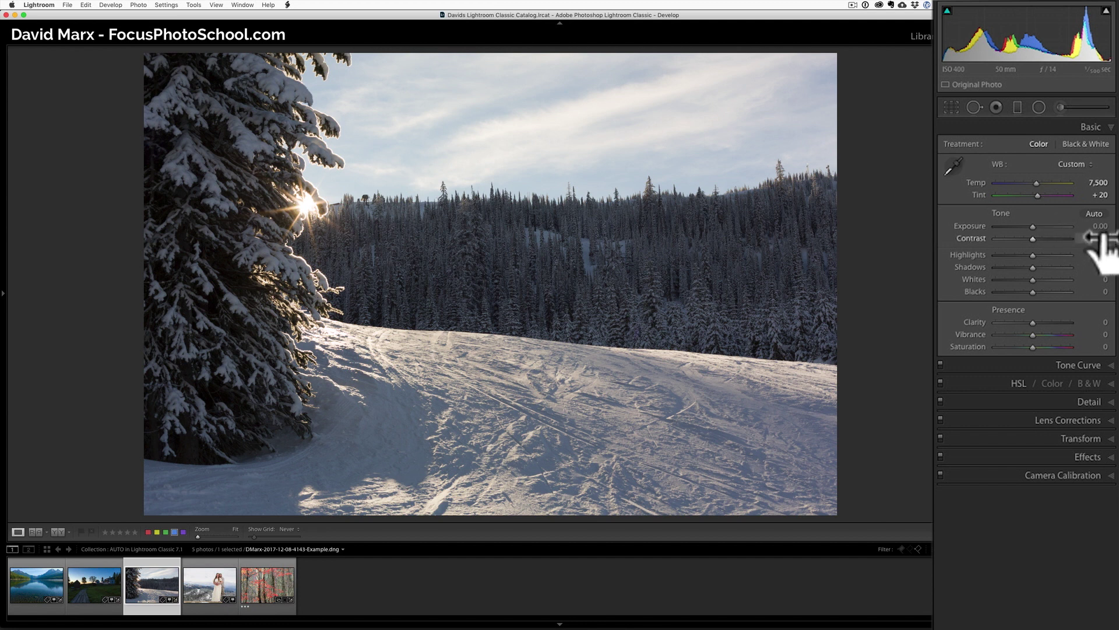
click(1094, 214)
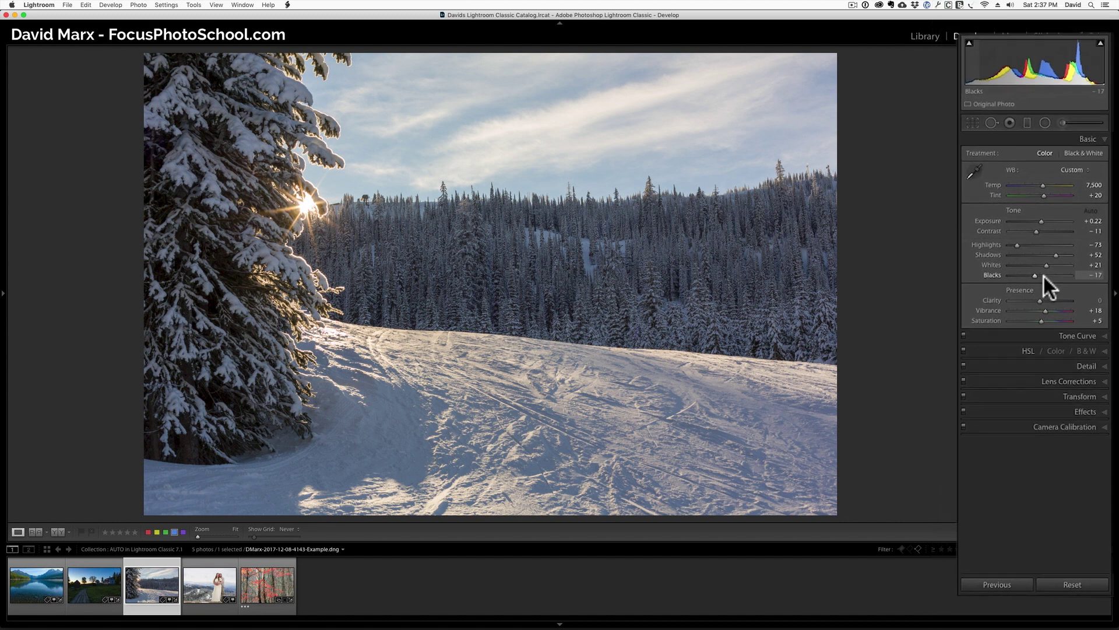
- Open the portrait of the couple in front of the snowy mountains and apply Auto tone
click(203, 580)
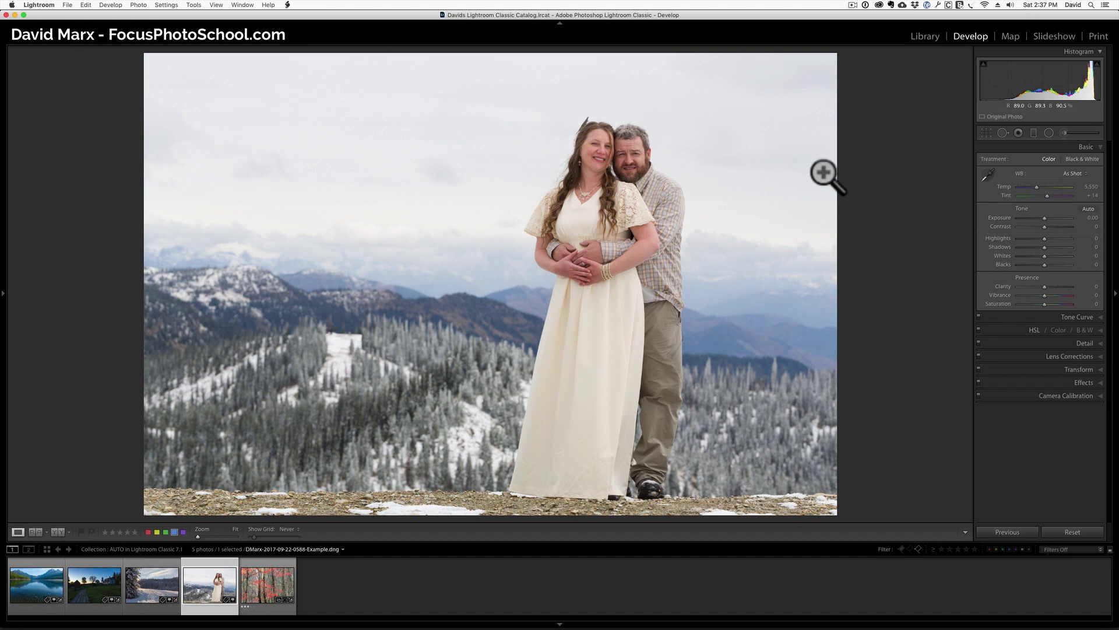
click(1089, 209)
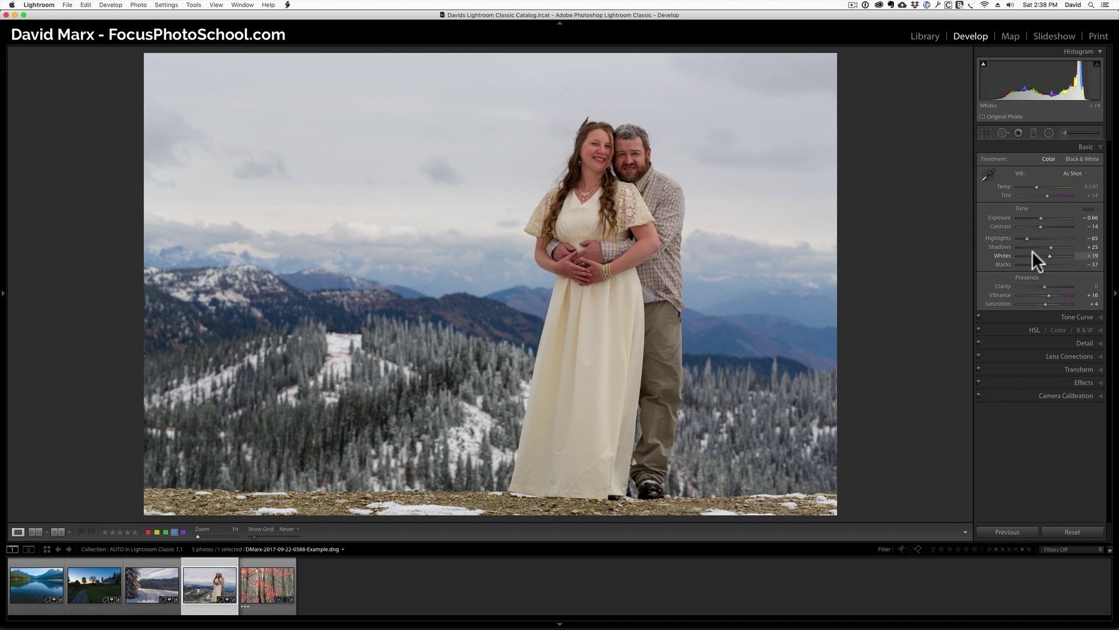
- Refine the couple portrait's tone, judging by their faces: set Blacks to -24, Exposure to -0.20 and Highlights to -71
click(624, 176)
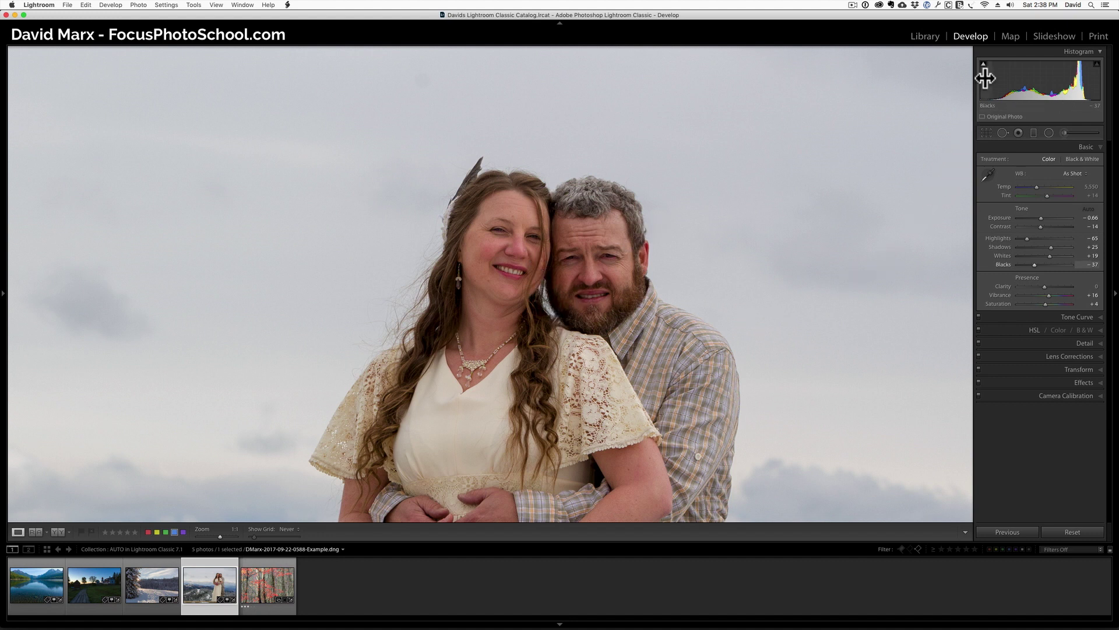
mouse_move(985, 67)
drag(1035, 264, 1034, 263)
drag(1037, 264, 1038, 263)
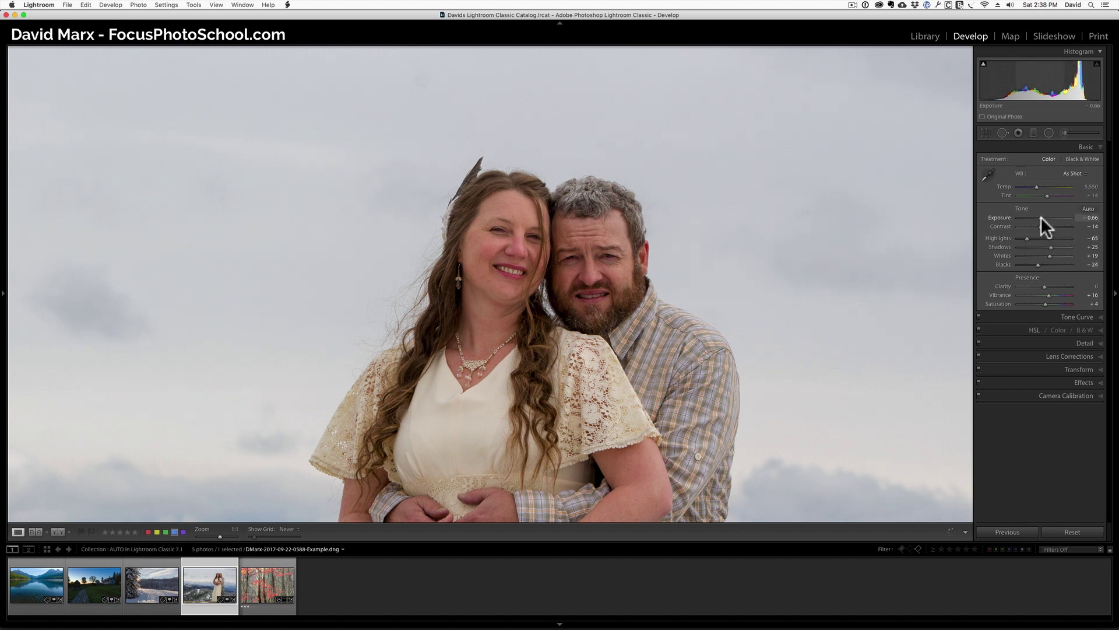
drag(1041, 216, 1018, 242)
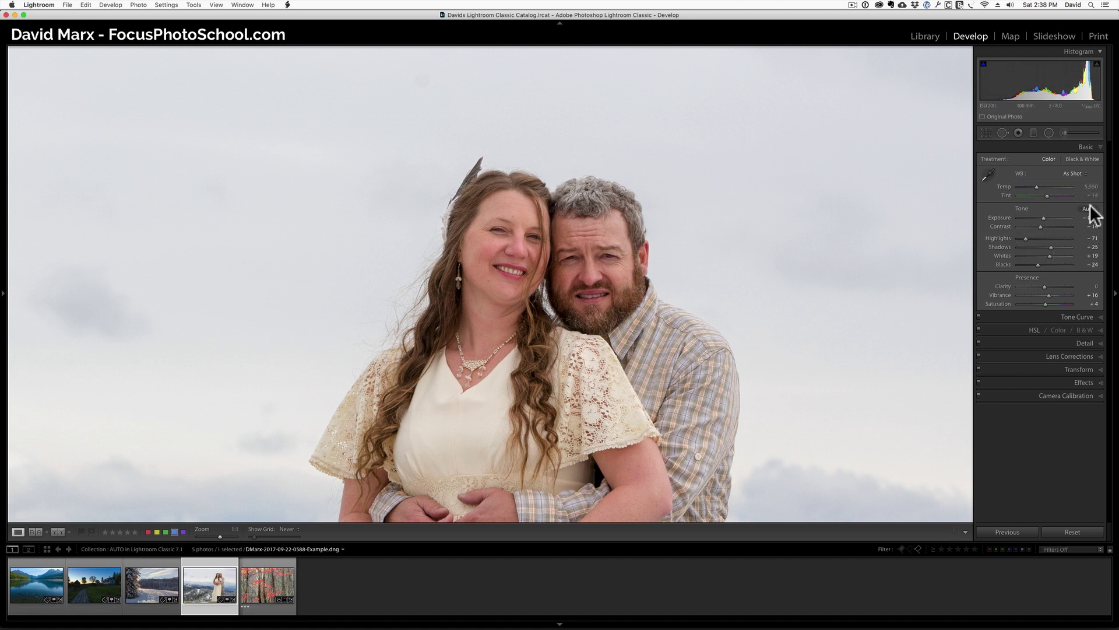
click(776, 243)
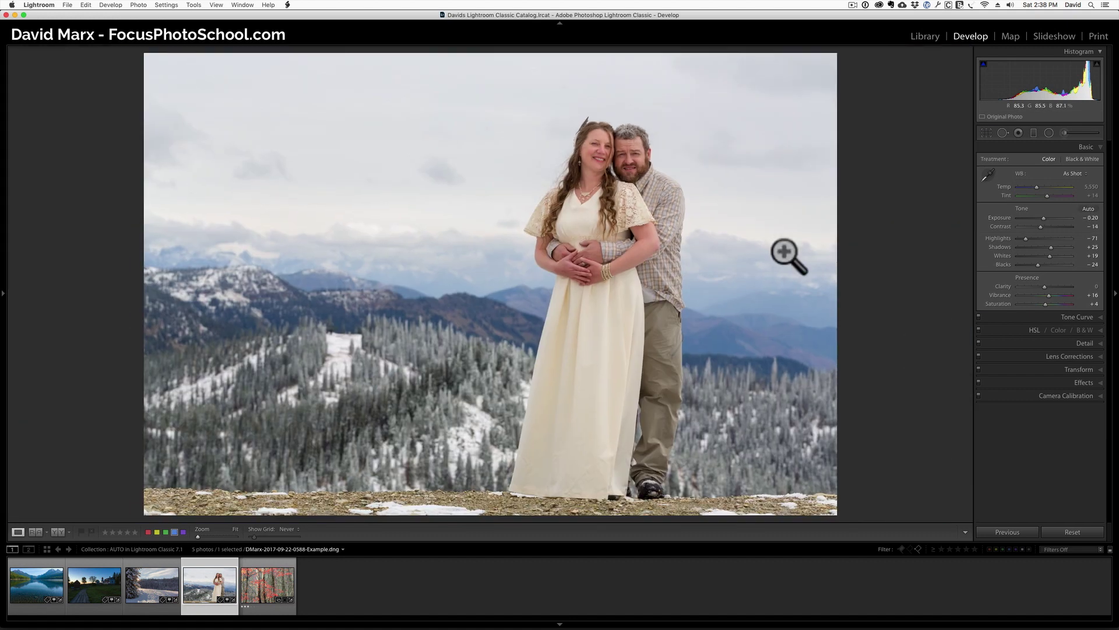